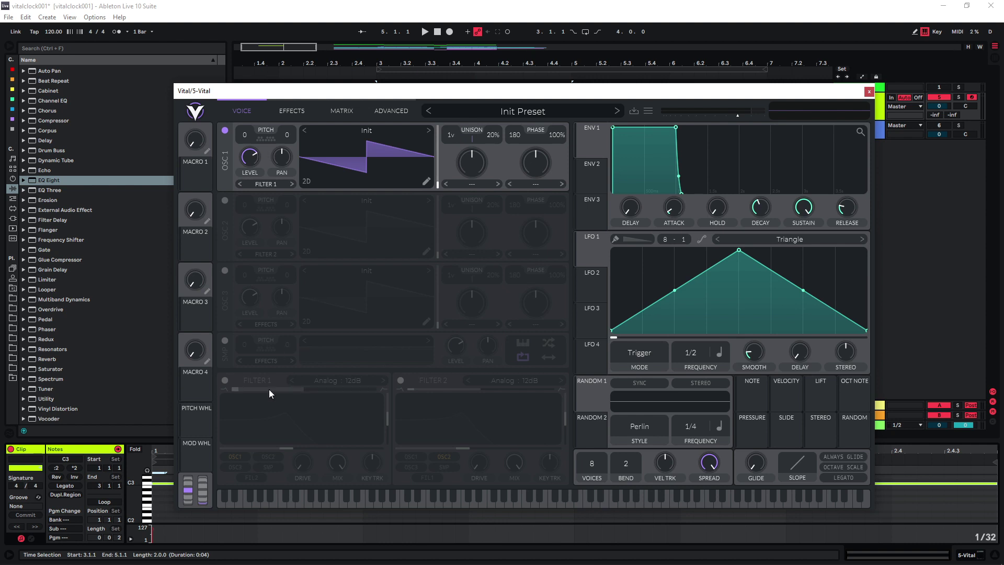
Turn off oscillator 1, enable the sample oscillator and load the Jack Hammer sample into it
{"action": "left_click", "coordinate": [224, 131]}
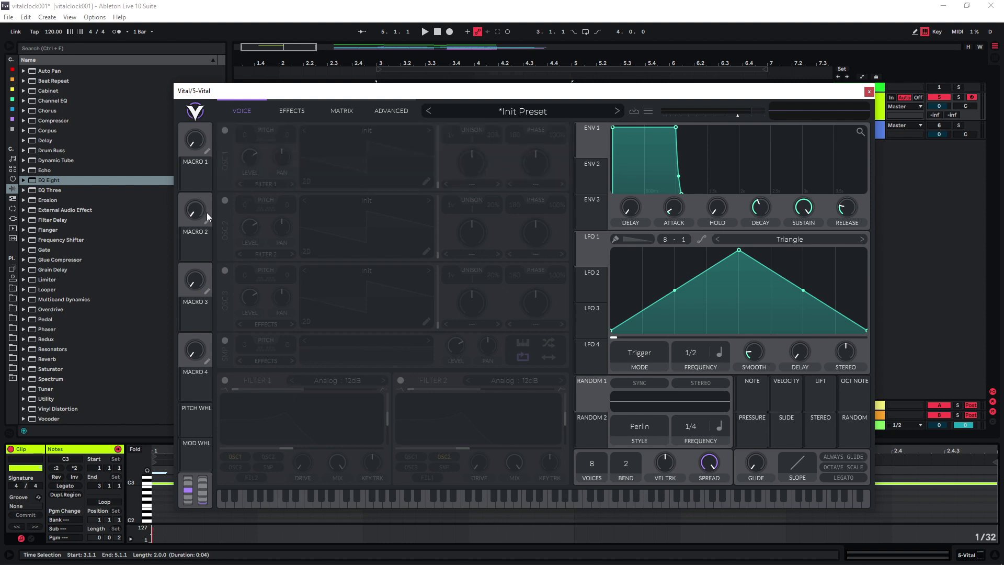
{"action": "left_click", "coordinate": [226, 340]}
{"action": "left_click", "coordinate": [363, 340]}
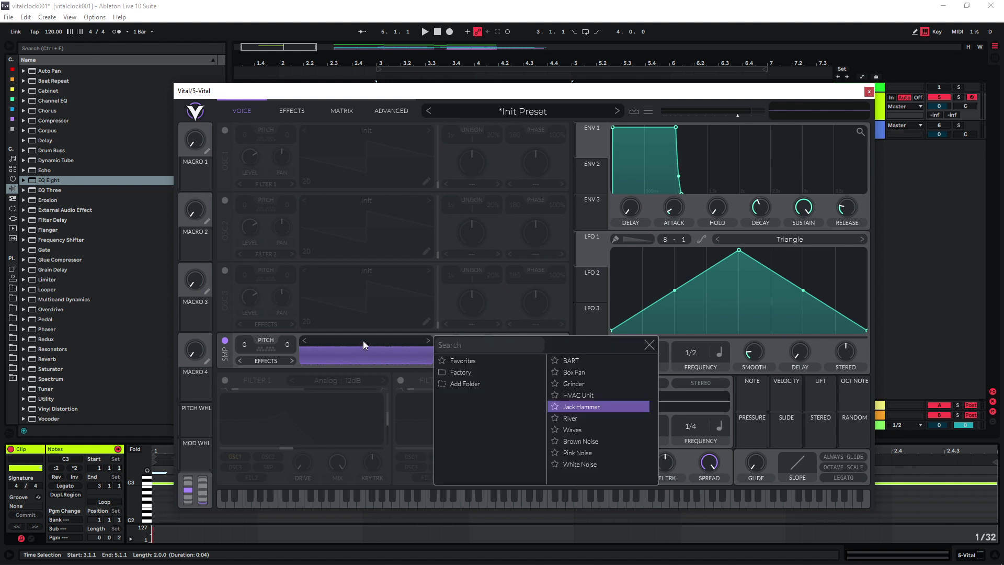
{"action": "left_click", "coordinate": [611, 407]}
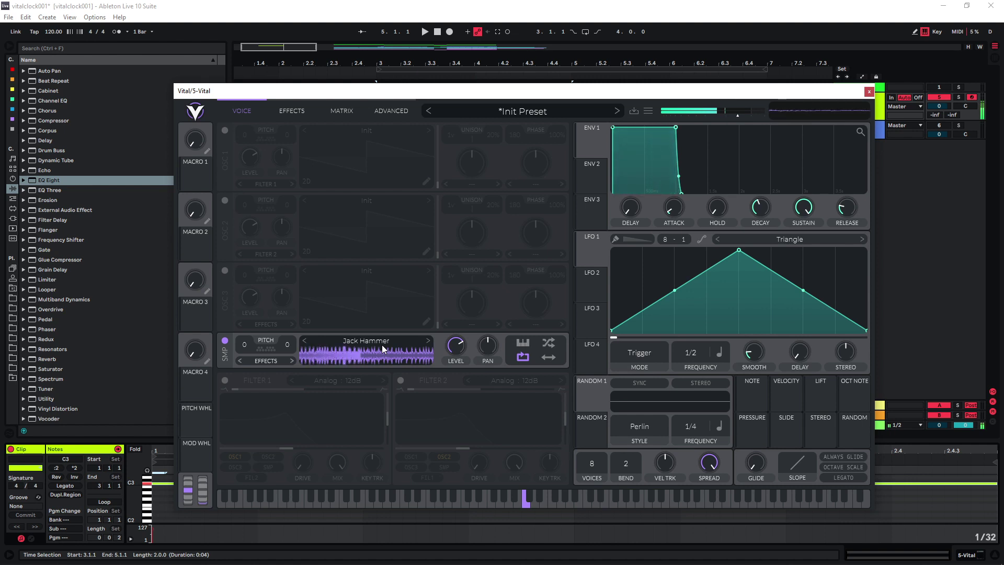
Reshape LFO 1 into a straight decay over the first grid division, modulate the sample level with it and audition the sound
{"action": "left_click_drag", "start_coordinate": [738, 250], "coordinate": [642, 359]}
{"action": "double_click", "coordinate": [641, 259]}
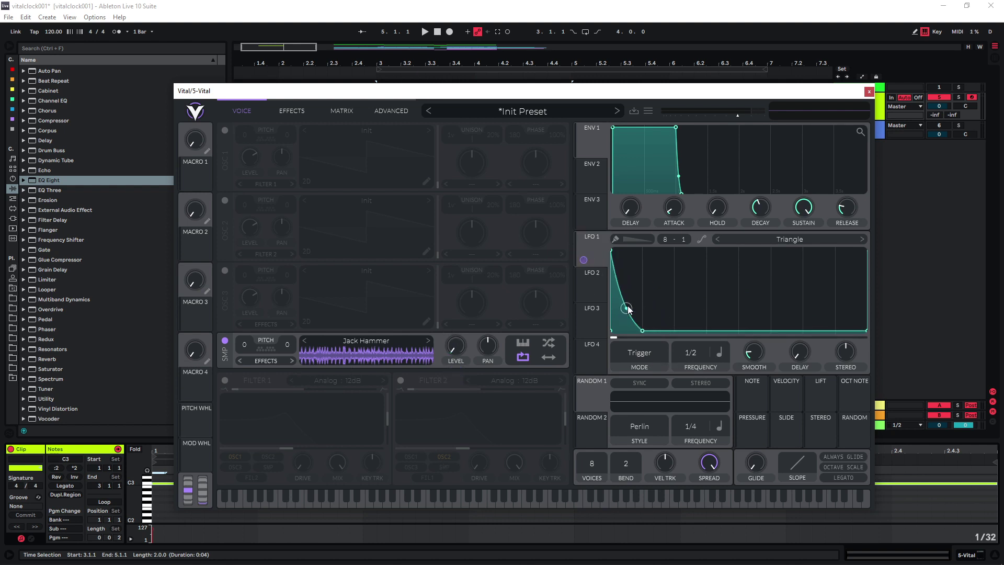
{"action": "mouse_move", "coordinate": [627, 310]}
{"action": "left_mouse_down"}
{"action": "mouse_move", "coordinate": [625, 318]}
{"action": "mouse_move", "coordinate": [626, 290]}
{"action": "left_mouse_up"}
{"action": "key", "text": "a"}
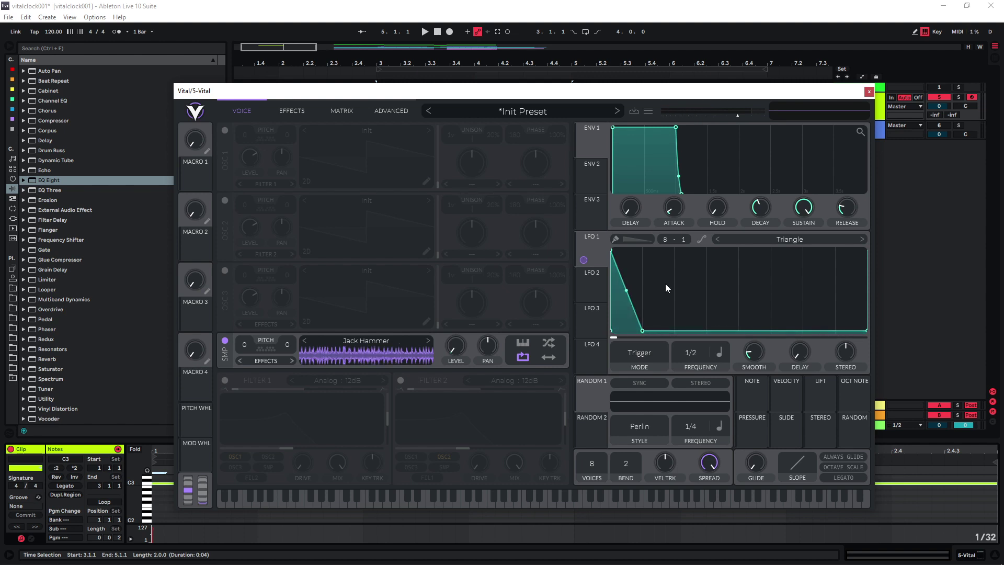
{"action": "key", "text": "a"}
Assign LFO 2 to the sample pan and shape it as a V, high at both ends and low in the middle
{"action": "left_click", "coordinate": [592, 293]}
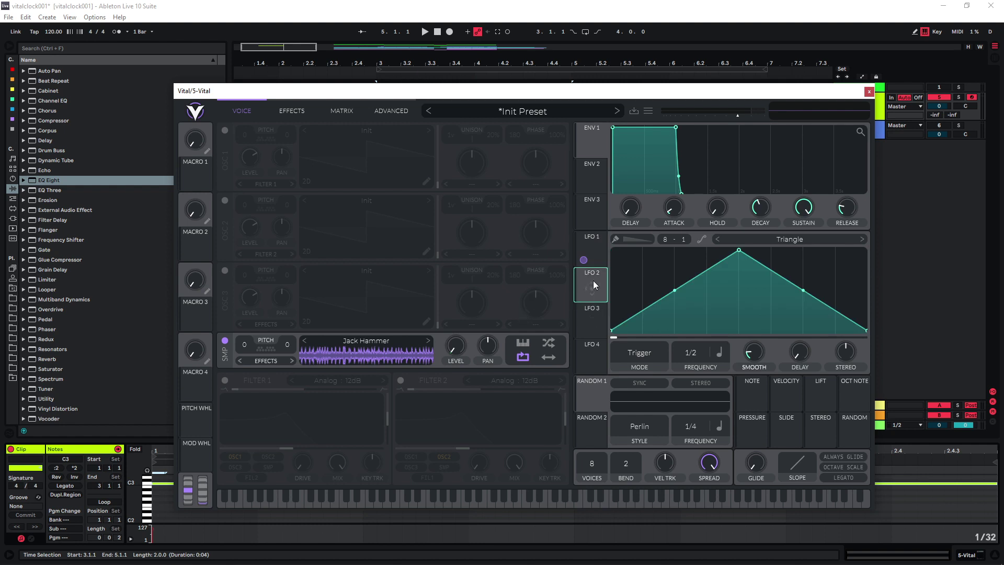
{"action": "left_click_drag", "start_coordinate": [591, 292], "coordinate": [487, 346]}
{"action": "left_click_drag", "start_coordinate": [739, 250], "coordinate": [613, 251]}
{"action": "double_click", "coordinate": [675, 277]}
{"action": "left_click_drag", "start_coordinate": [674, 277], "coordinate": [867, 251]}
{"action": "double_click", "coordinate": [753, 327]}
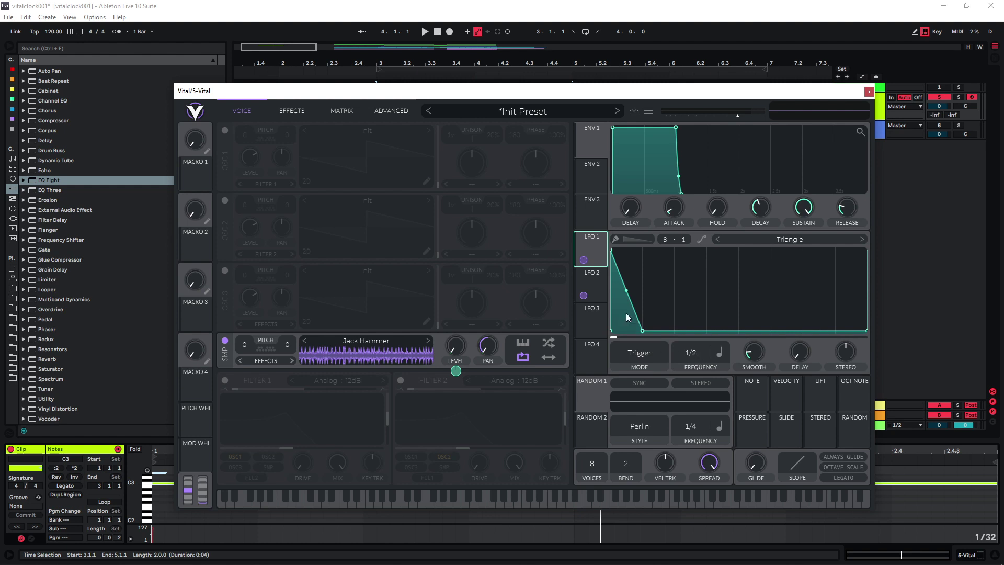
Set the LFO 2 frequency to 1/1 and audition the panning
{"action": "left_click", "coordinate": [597, 280]}
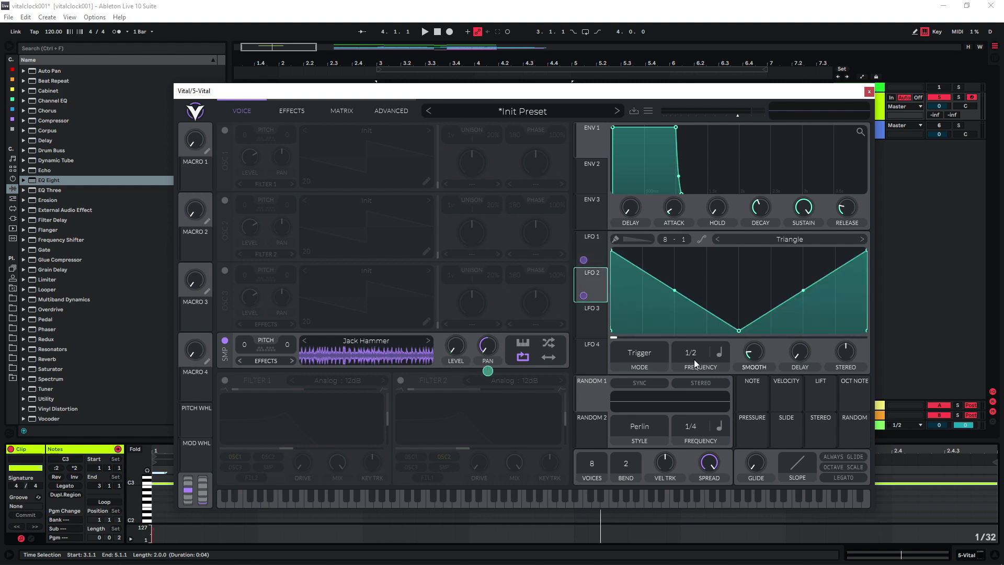
{"action": "left_click_drag", "start_coordinate": [698, 356], "coordinate": [698, 369]}
{"action": "key", "text": "a"}
Enable the Multiband compressor effect, followed by an EQ whose low band cuts the low frequencies
{"action": "left_click", "coordinate": [292, 110]}
{"action": "left_click", "coordinate": [226, 178]}
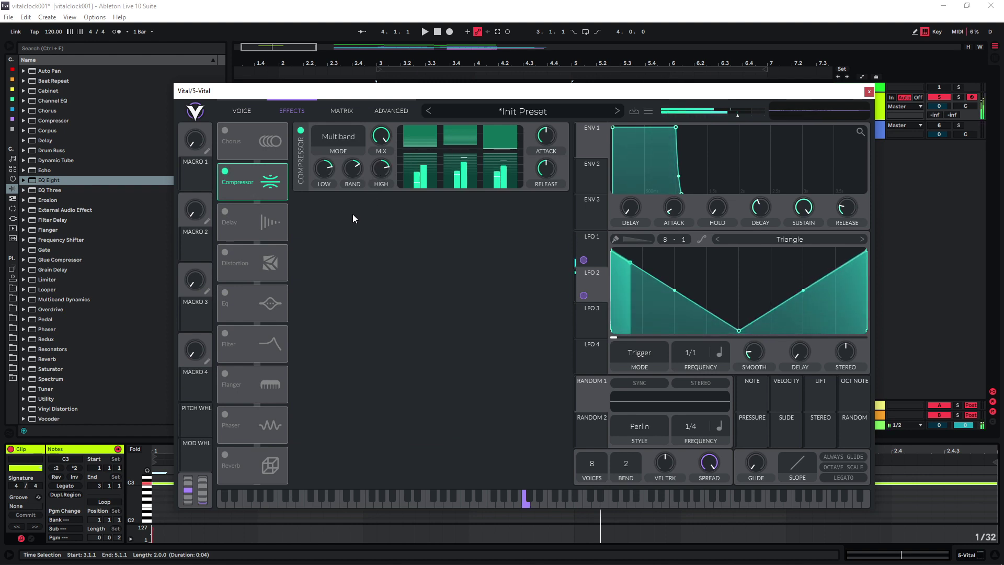
{"action": "left_click_drag", "start_coordinate": [246, 303], "coordinate": [224, 212]}
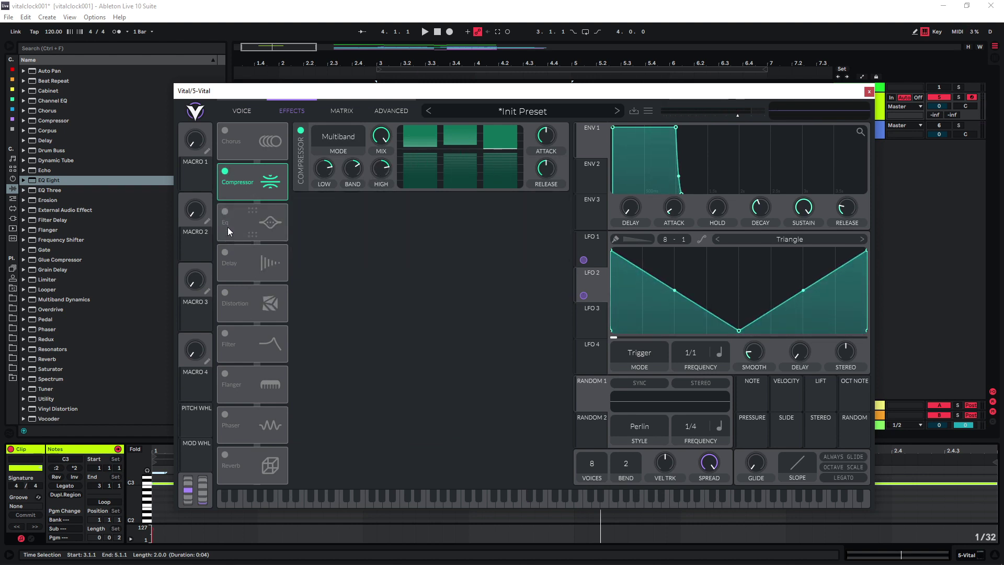
{"action": "left_click", "coordinate": [225, 212]}
{"action": "left_click_drag", "start_coordinate": [469, 233], "coordinate": [479, 242]}
{"action": "key", "text": "a"}
Enable the reverb directly after the EQ, raise its mix and set its time to about 1.34 secs
{"action": "left_click", "coordinate": [225, 454]}
{"action": "left_click_drag", "start_coordinate": [225, 454], "coordinate": [241, 268]}
{"action": "key", "text": "a"}
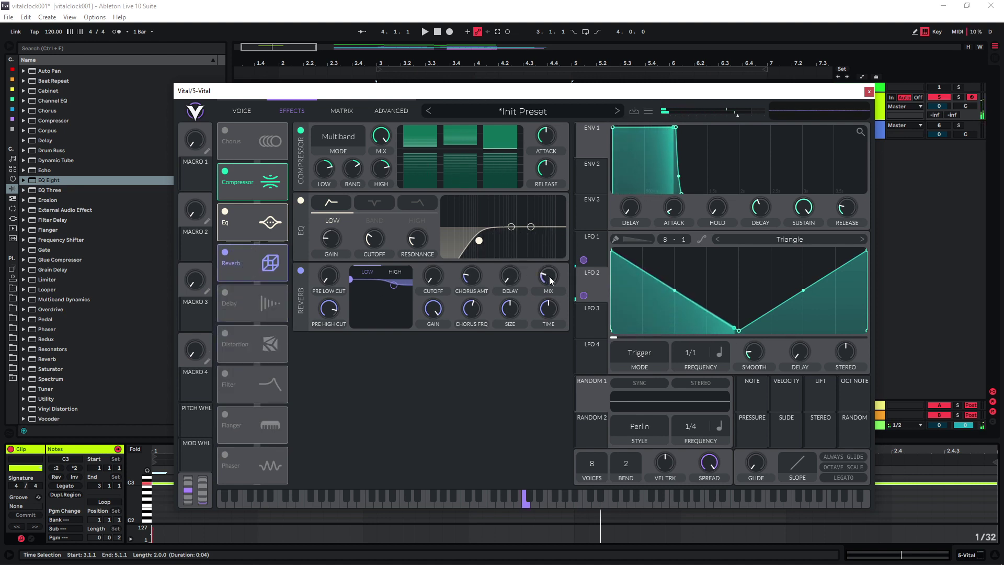
{"action": "left_click_drag", "start_coordinate": [551, 277], "coordinate": [549, 269]}
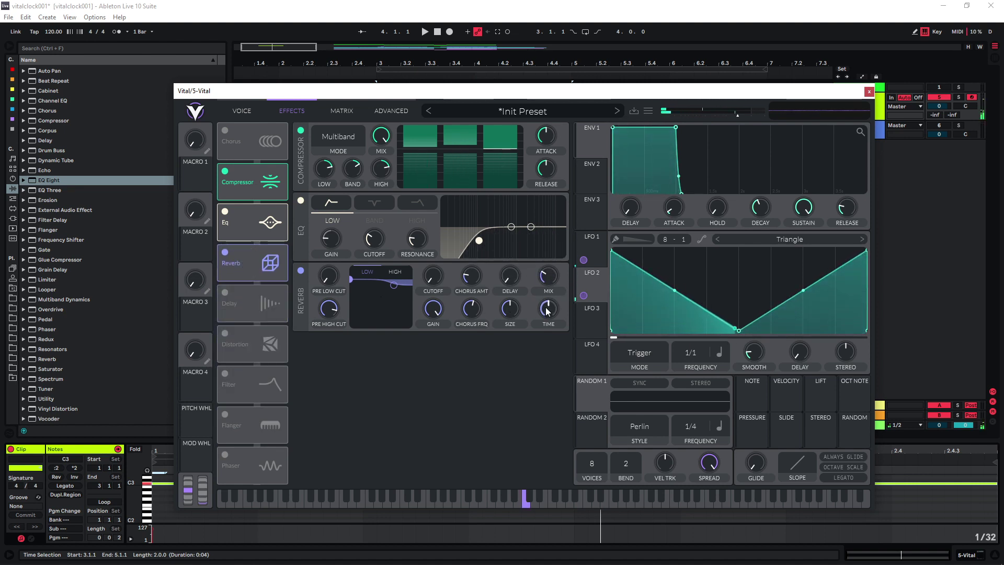
{"action": "left_click_drag", "start_coordinate": [546, 306], "coordinate": [544, 301]}
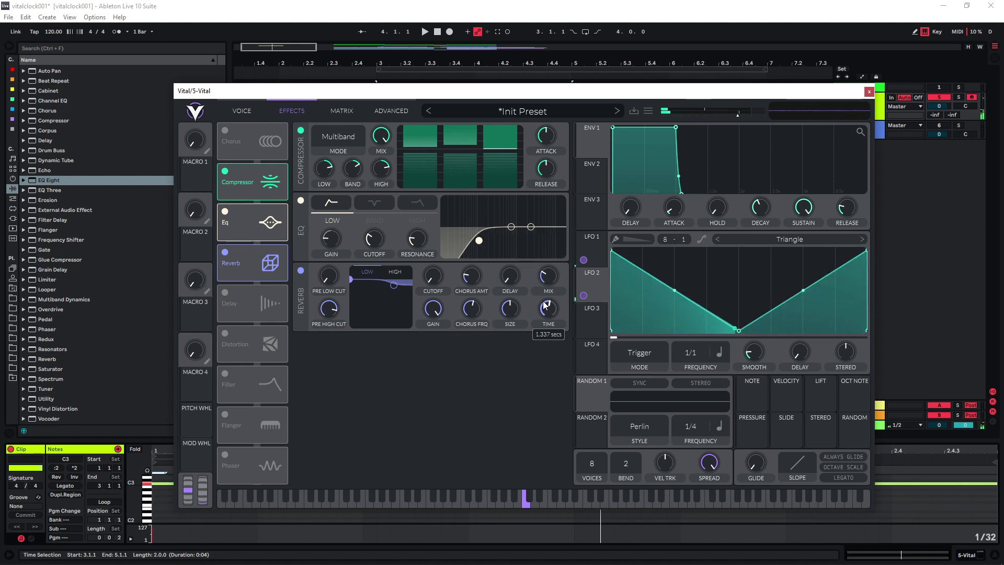
Add three smaller decaying spikes at the quarter points of LFO 1, making the third spike taller than the second
{"action": "left_click", "coordinate": [242, 111]}
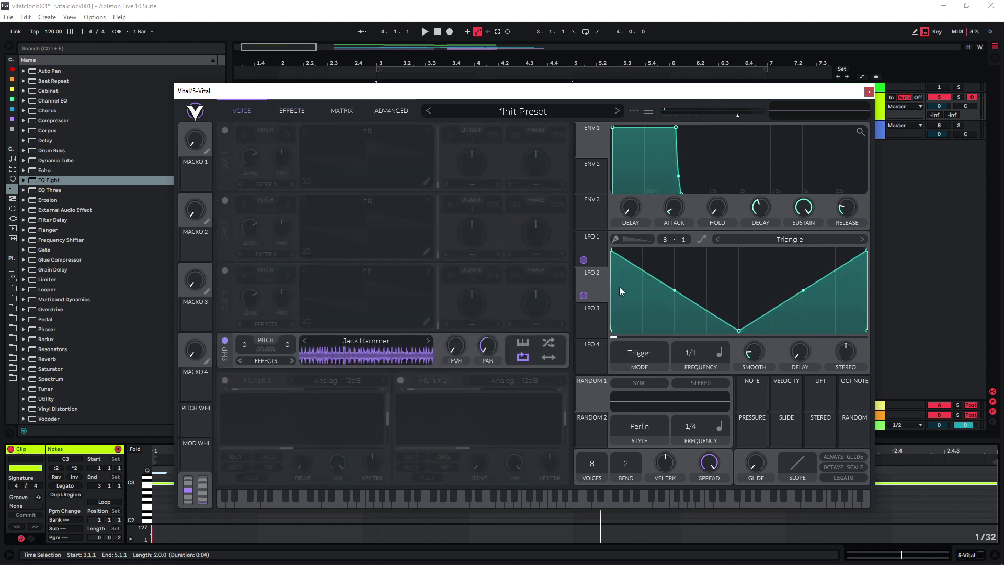
{"action": "left_click", "coordinate": [591, 242]}
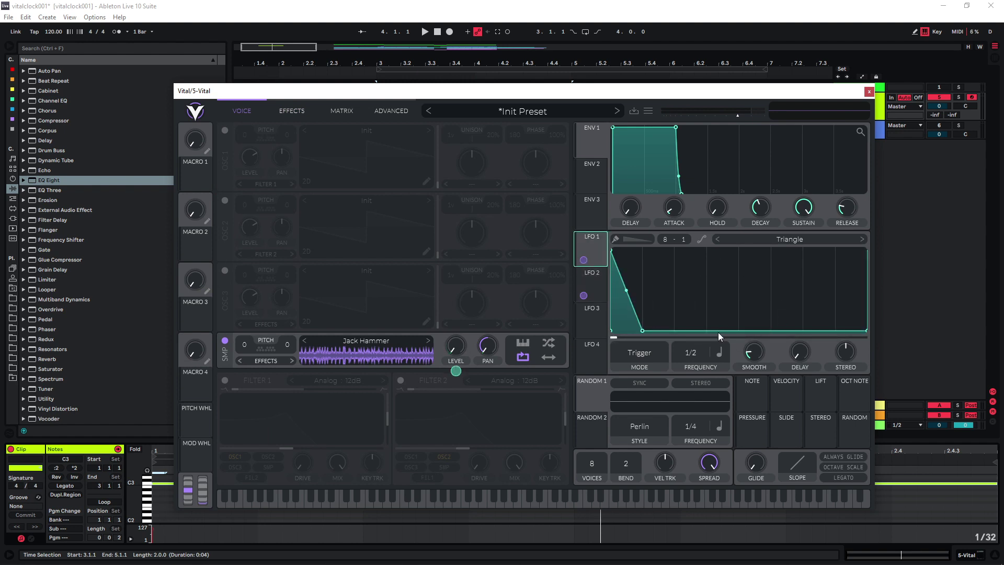
{"action": "double_click", "coordinate": [674, 330]}
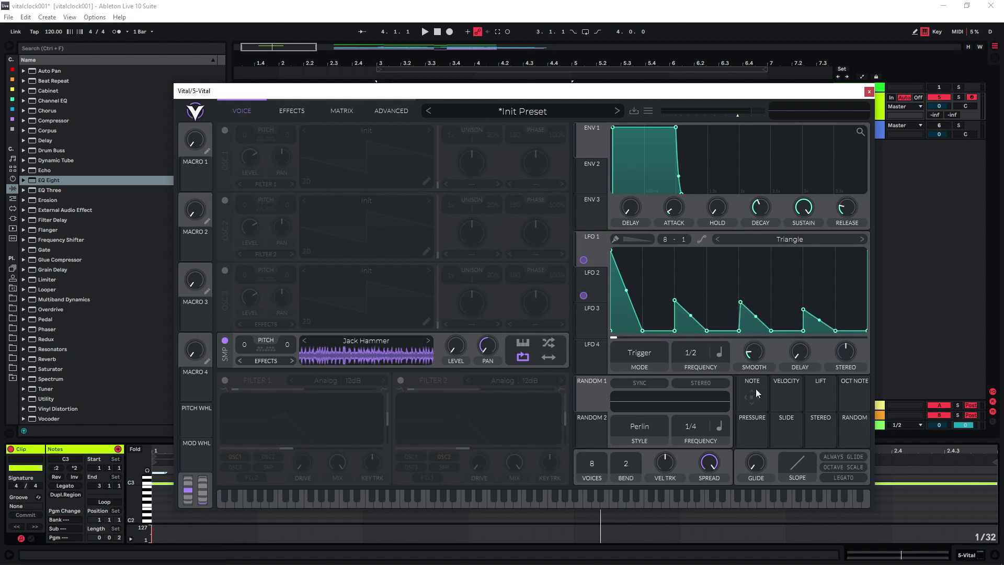
{"action": "key", "text": "a"}
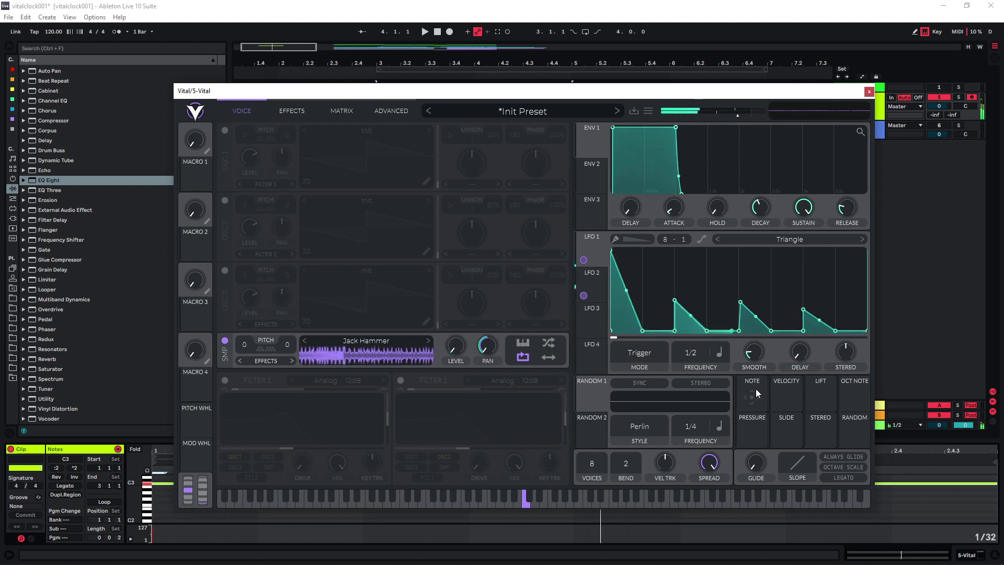
{"action": "left_click_drag", "start_coordinate": [675, 301], "coordinate": [677, 307]}
{"action": "left_click_drag", "start_coordinate": [741, 303], "coordinate": [741, 291]}
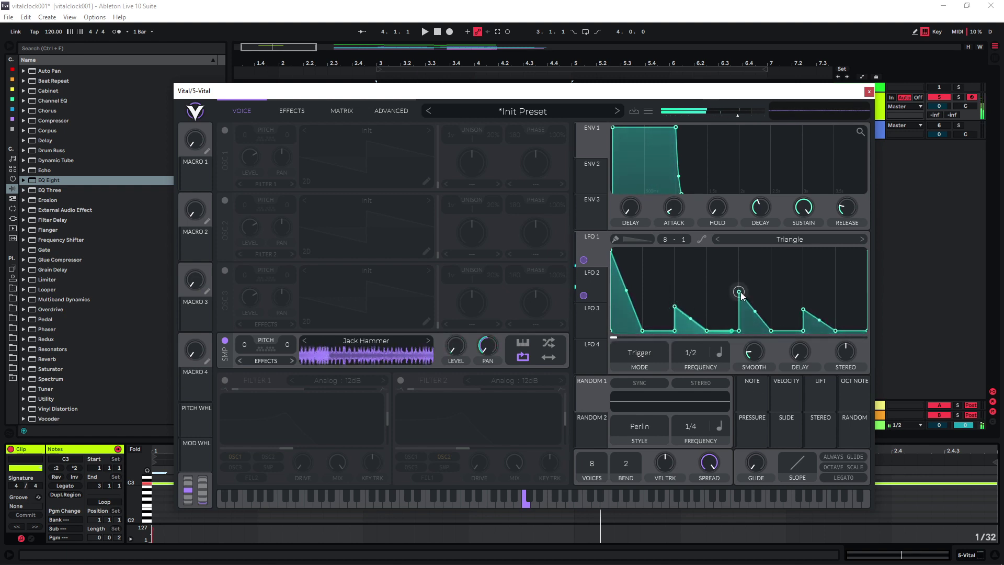
Try a square shape for LFO 2's pan modulation, audition it, and restore the V shape
{"action": "left_click", "coordinate": [591, 285]}
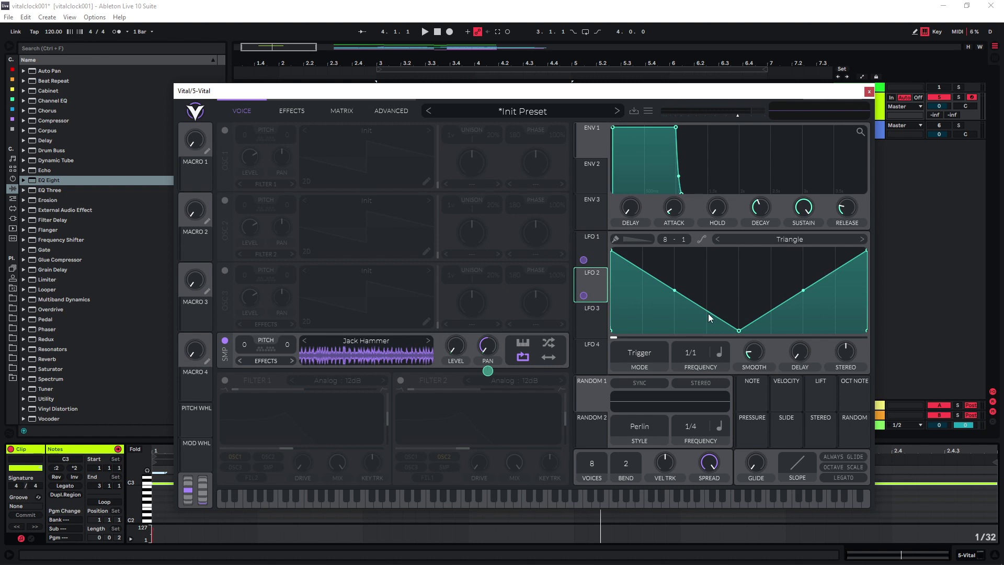
{"action": "left_click", "coordinate": [588, 248]}
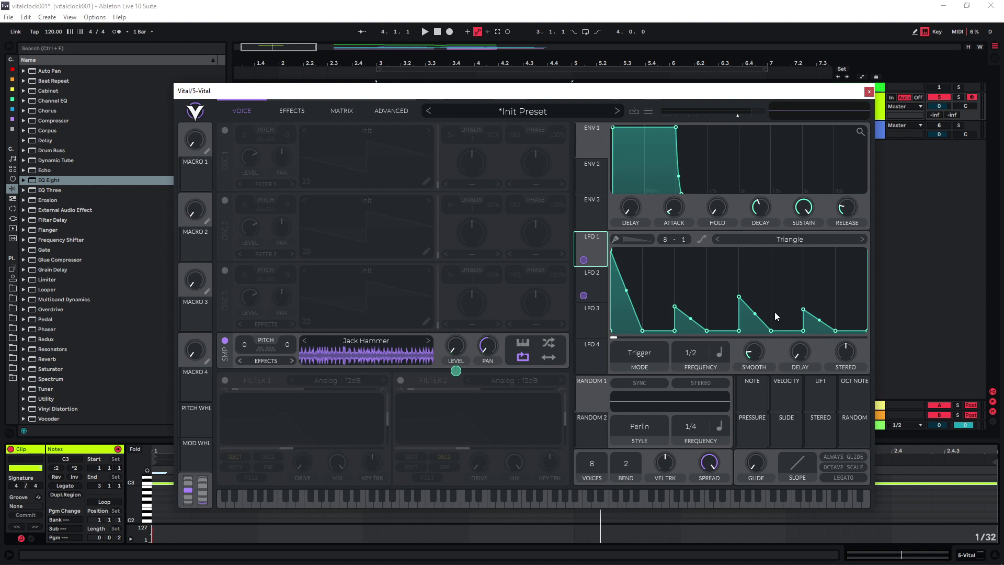
{"action": "left_click", "coordinate": [597, 281]}
{"action": "left_click_drag", "start_coordinate": [688, 300], "coordinate": [736, 243]}
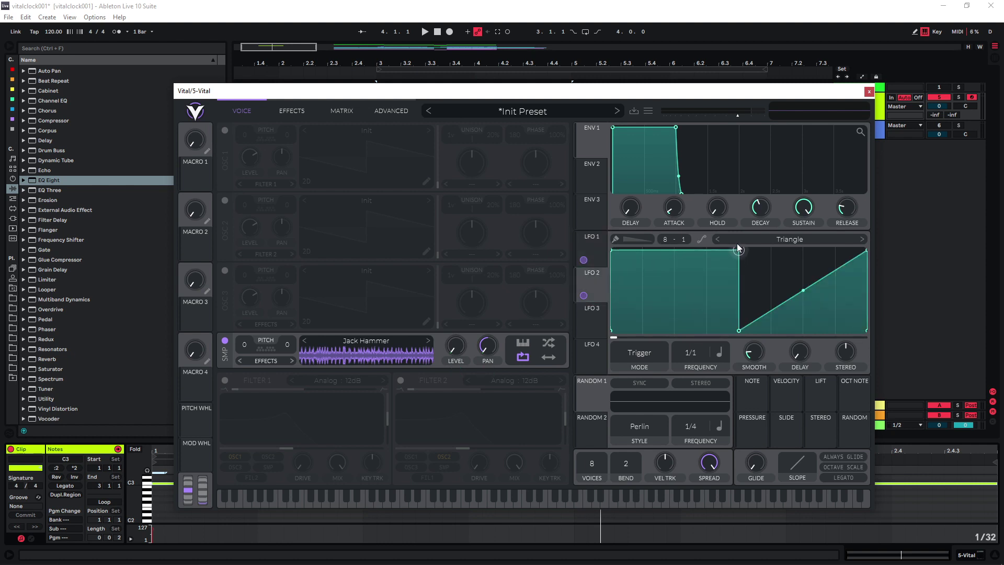
{"action": "double_click", "coordinate": [827, 277]}
{"action": "left_click_drag", "start_coordinate": [827, 277], "coordinate": [859, 347]}
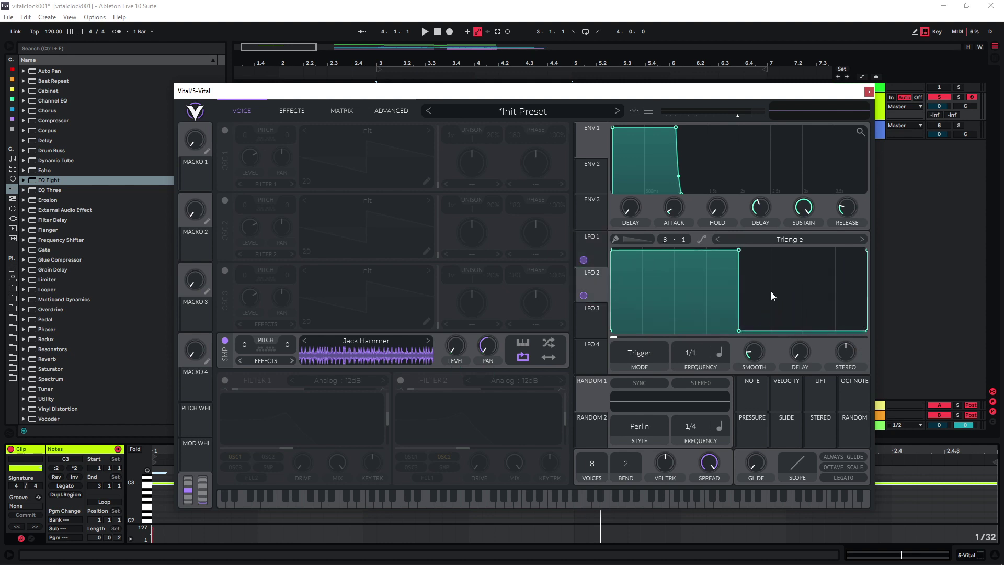
{"action": "key", "text": "a"}
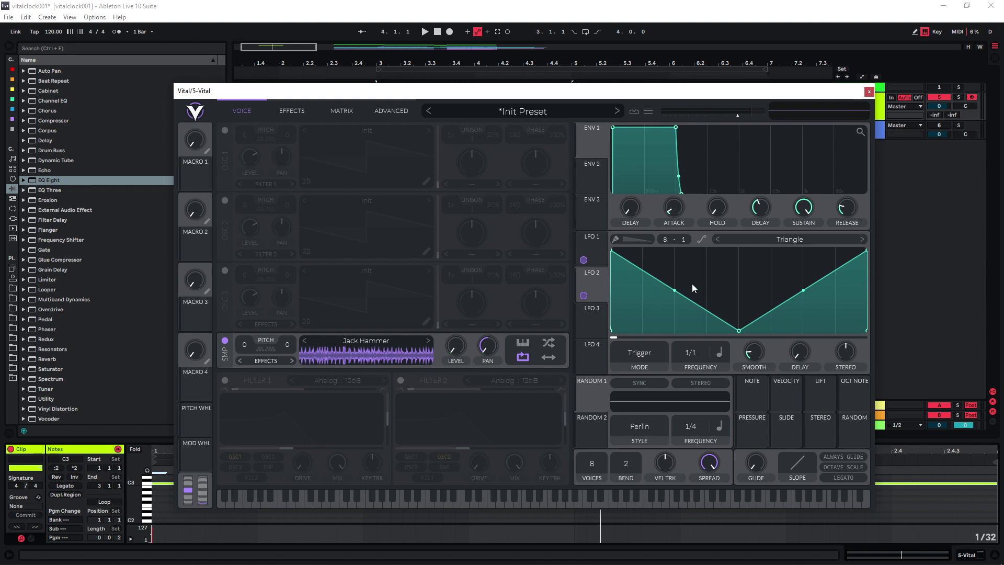
{"action": "key", "text": "a"}
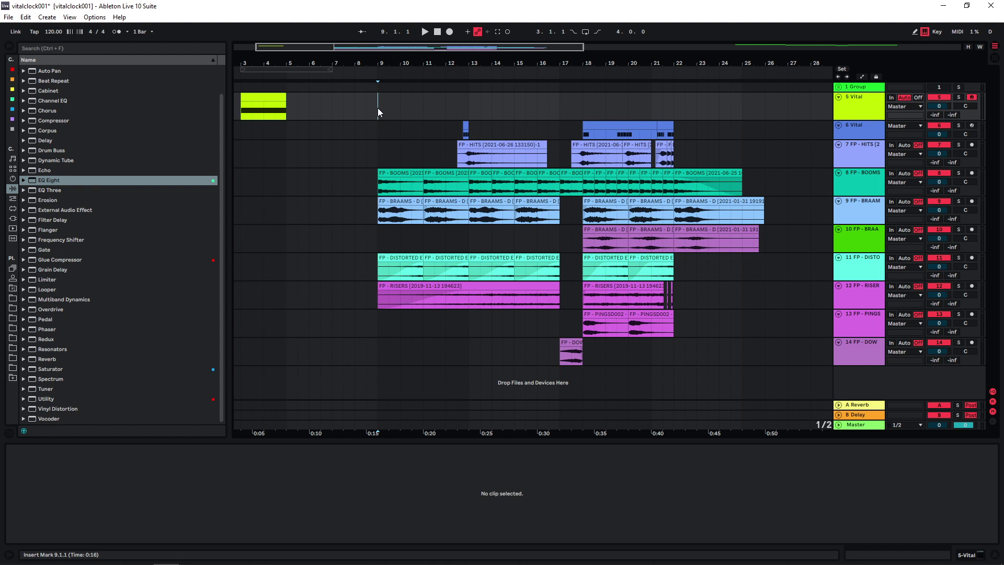
Move the 5 Vital clip to bar 9 and lengthen both the clip and its C3 note to four bars
{"action": "key", "text": "space"}
{"action": "left_click_drag", "start_coordinate": [584, 131], "coordinate": [441, 137]}
{"action": "left_click", "coordinate": [441, 135]}
{"action": "left_click_drag", "start_coordinate": [258, 117], "coordinate": [394, 117]}
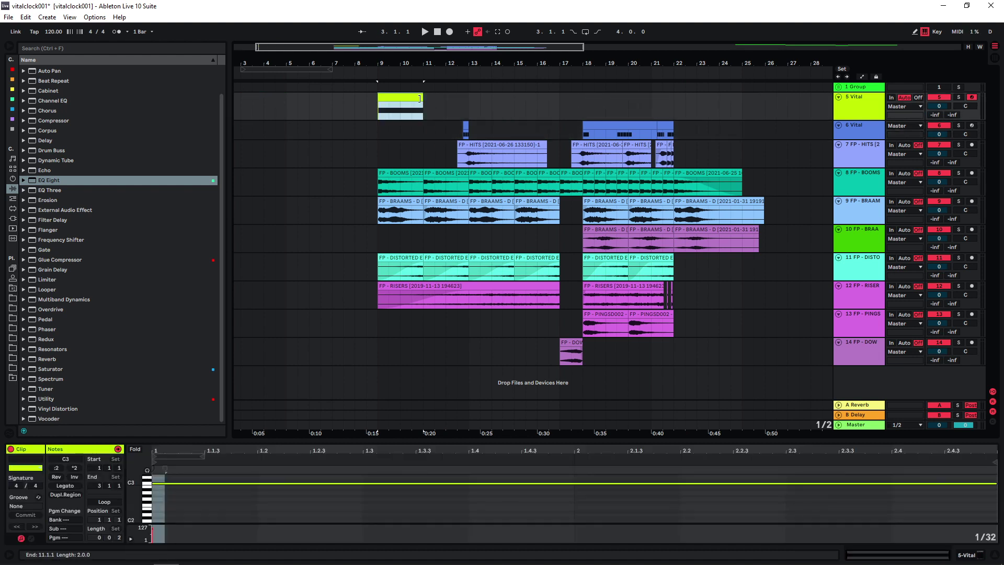
{"action": "left_click_drag", "start_coordinate": [421, 98], "coordinate": [469, 99]}
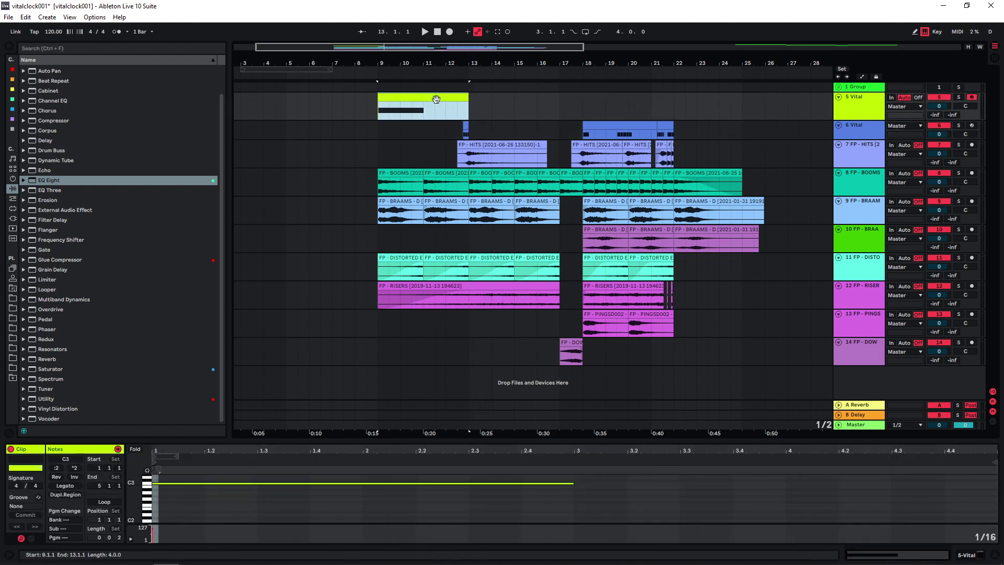
{"action": "left_click", "coordinate": [72, 488]}
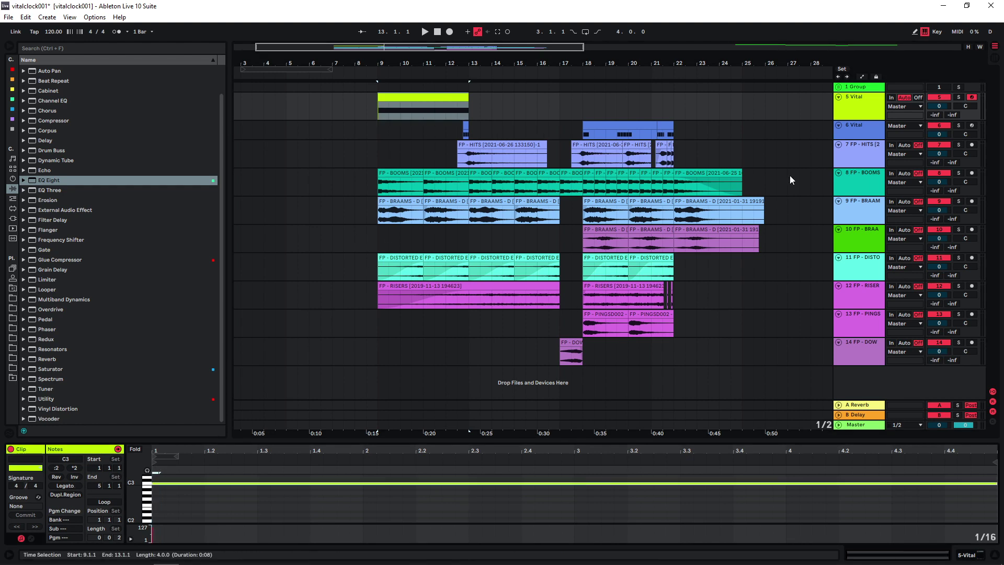
While soloing the 5 Vital track, route the sample through Filter 1 with a higher cutoff and lower resonance, and unsolo it
{"action": "left_click", "coordinate": [958, 97]}
{"action": "key", "text": "space"}
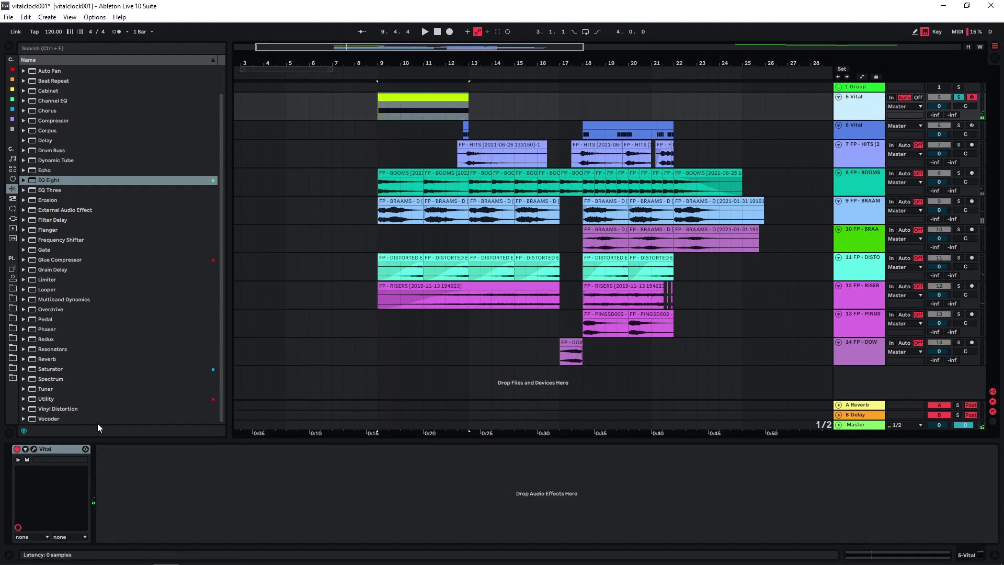
{"action": "left_click", "coordinate": [34, 449]}
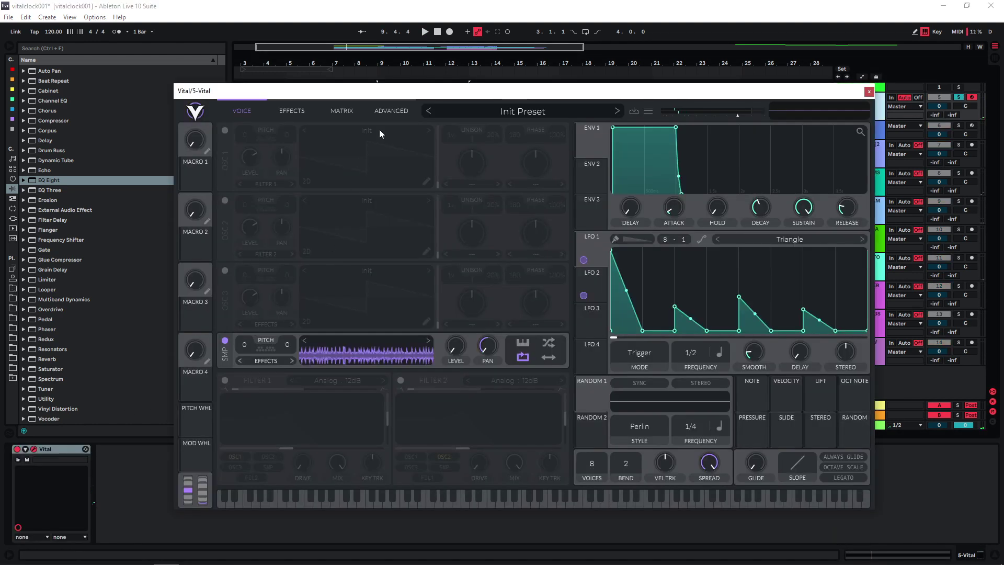
{"action": "left_click", "coordinate": [225, 380]}
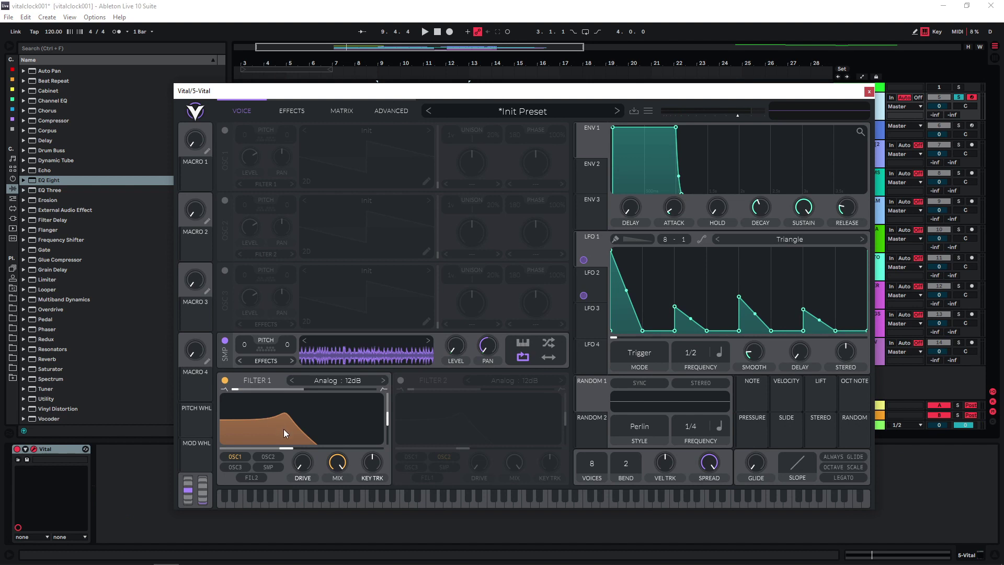
{"action": "left_click", "coordinate": [269, 467]}
{"action": "left_click_drag", "start_coordinate": [286, 449], "coordinate": [312, 451]}
{"action": "key", "text": "space"}
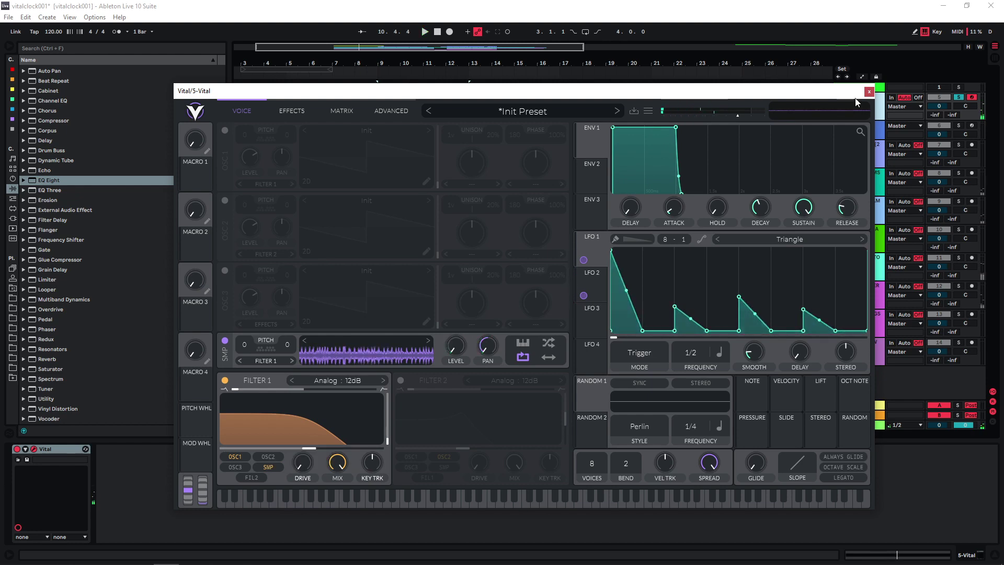
{"action": "left_click", "coordinate": [868, 91]}
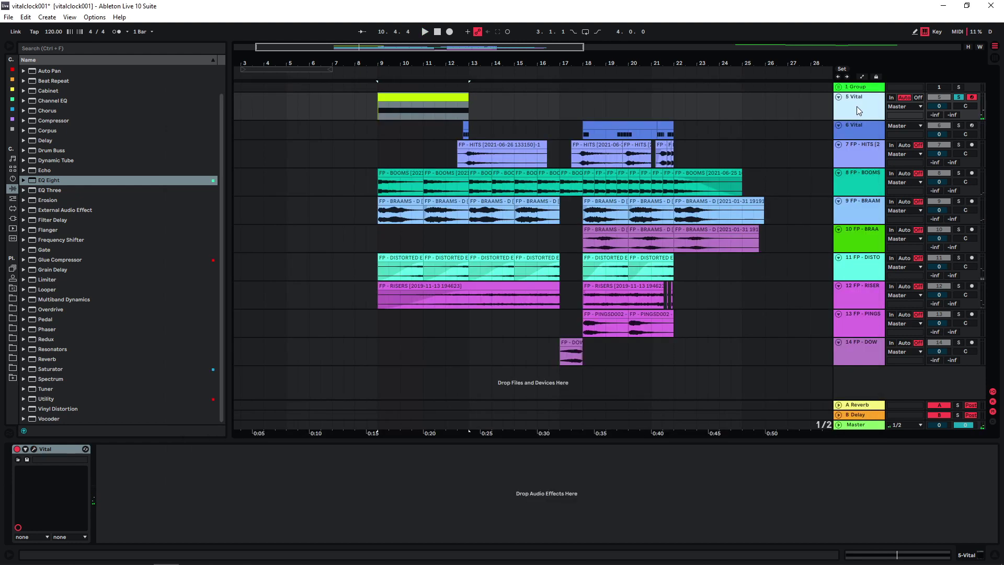
{"action": "left_click", "coordinate": [959, 101]}
Add a Glue Compressor to the 5 Vital track with soft clip on, threshold at -15.2 dB and makeup at 8.10 dB
{"action": "double_click", "coordinate": [60, 259]}
{"action": "left_click_drag", "start_coordinate": [156, 519], "coordinate": [157, 521]}
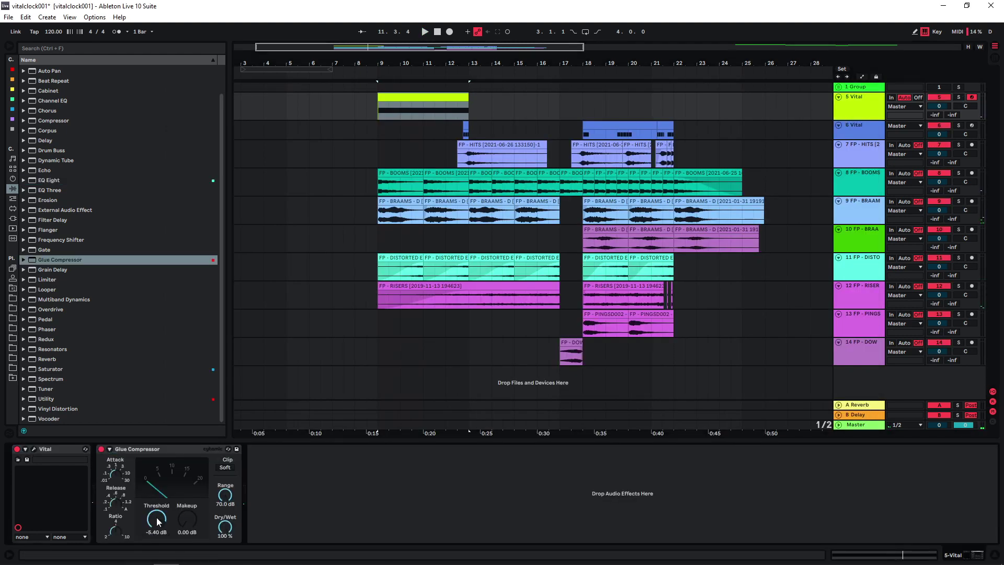
{"action": "left_click", "coordinate": [225, 467]}
{"action": "left_click_drag", "start_coordinate": [156, 518], "coordinate": [184, 496]}
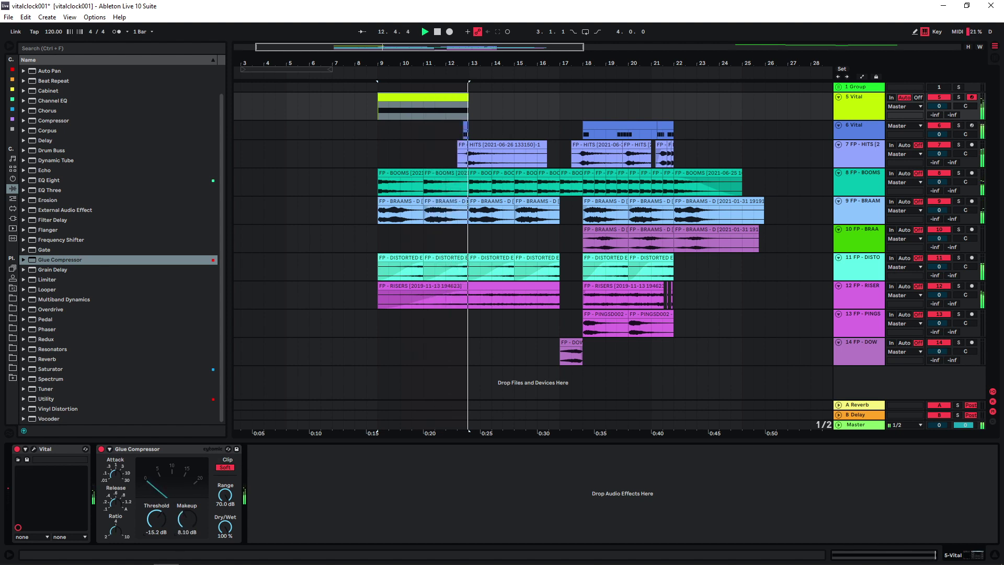
{"action": "key", "text": "space"}
{"action": "left_click", "coordinate": [878, 109]}
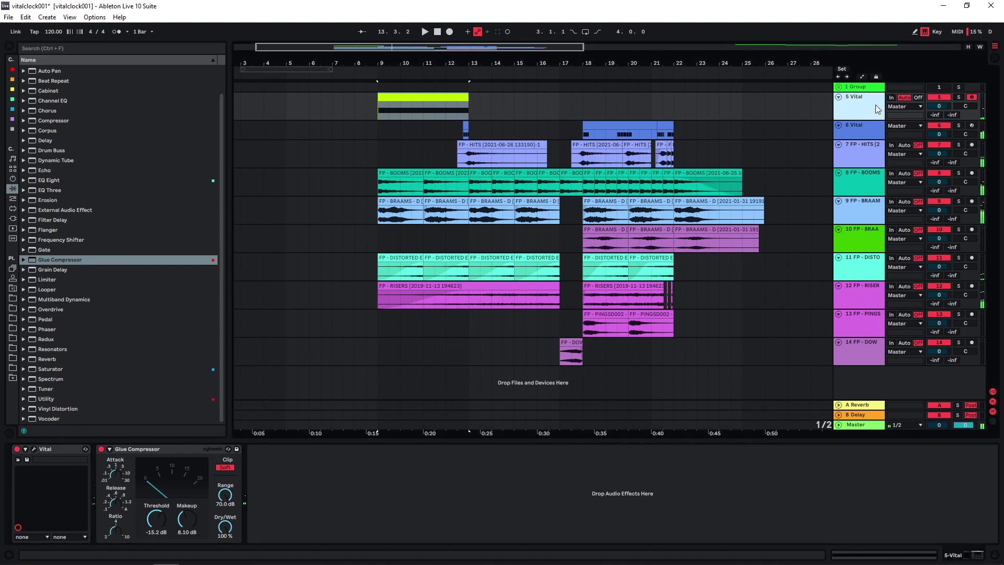
Duplicate the 5 Vital track and move the copy's four-bar clip to start at bar 13
{"action": "key", "text": "ctrl+d"}
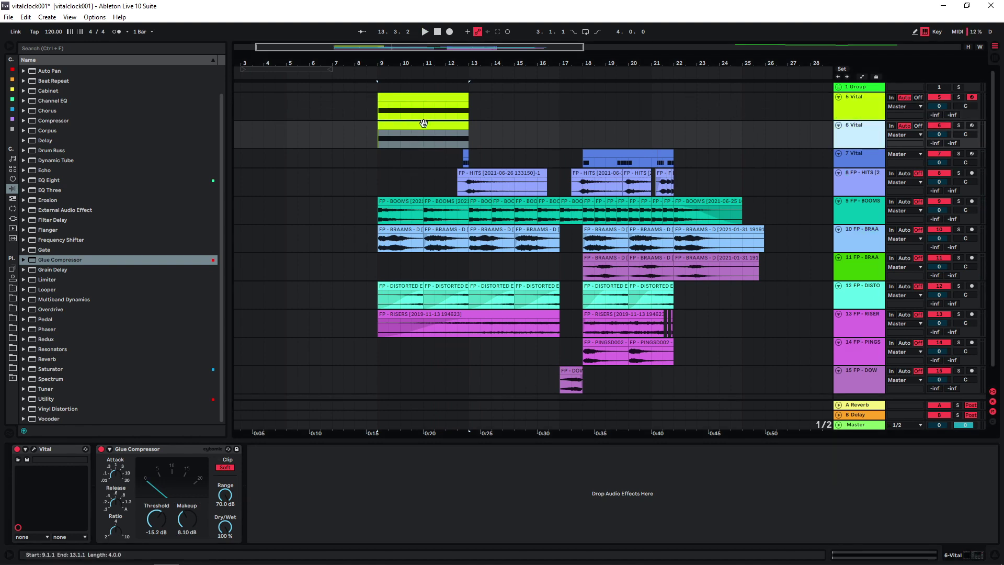
{"action": "left_click_drag", "start_coordinate": [423, 124], "coordinate": [518, 134]}
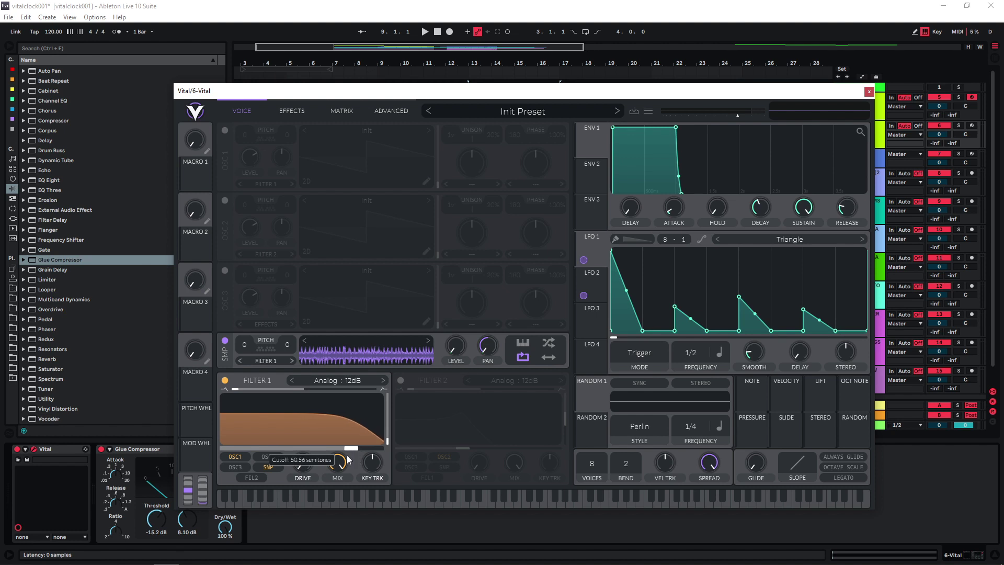
While auditioning 6 Vital, set its Filter 1 cutoff to 49.38 semitones and its Glue Compressor makeup to 4.13 dB
{"action": "key", "text": "space"}
{"action": "left_click_drag", "start_coordinate": [349, 456], "coordinate": [345, 455]}
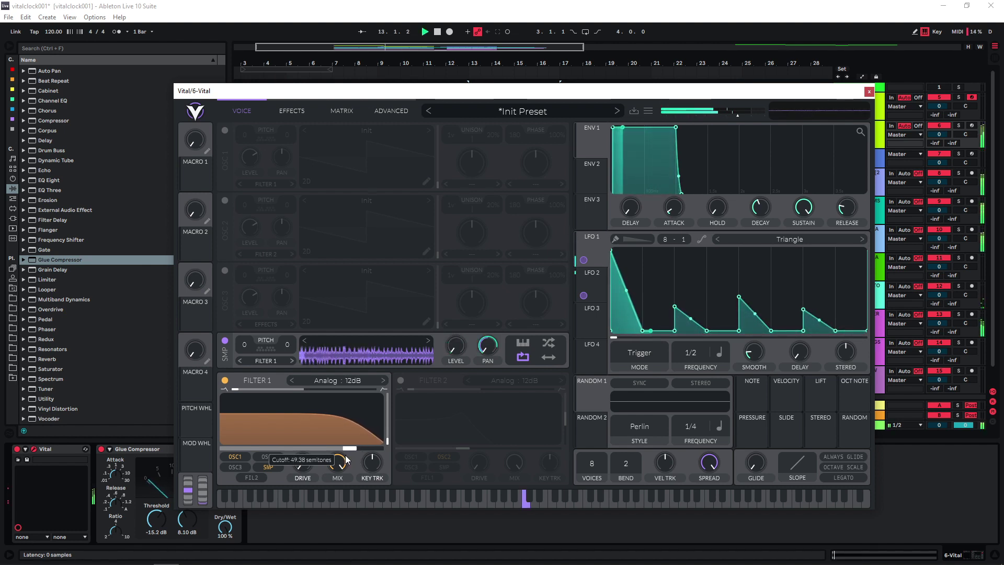
{"action": "left_click", "coordinate": [868, 91]}
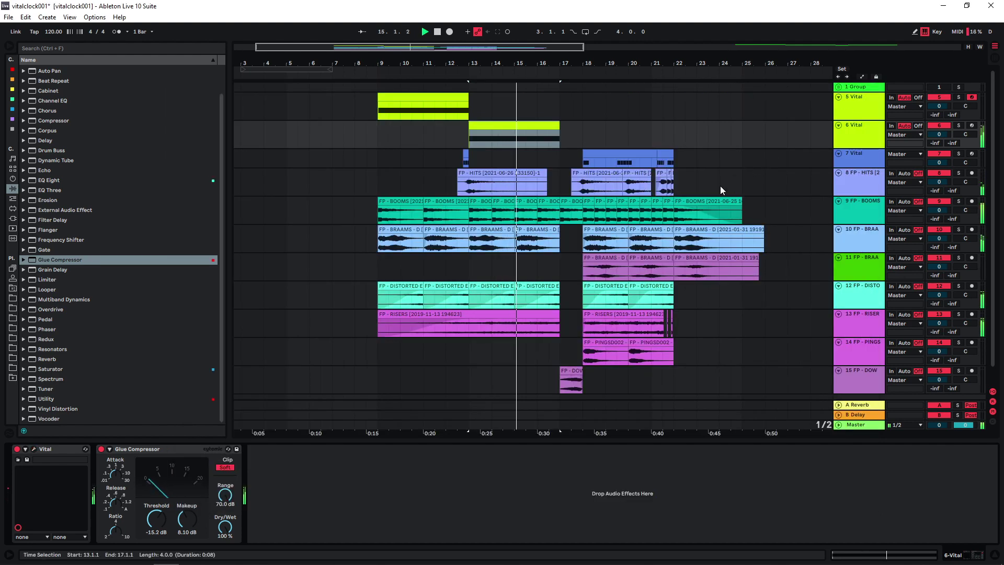
{"action": "left_click", "coordinate": [444, 138]}
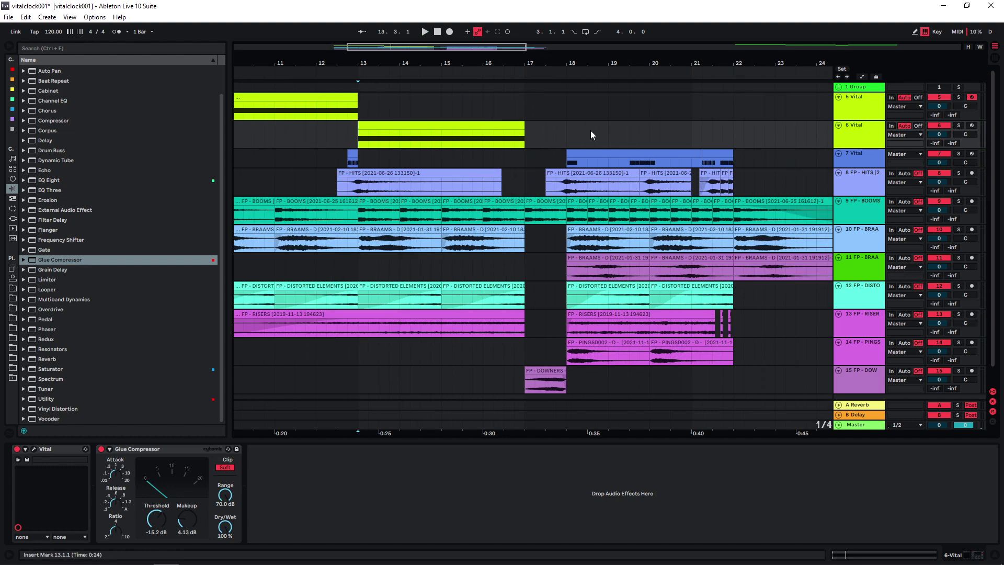
Duplicate the 6 Vital track, then place the copy's clip at bar 17 shortened to one bar, and audition it
{"action": "key", "text": "ctrl+d"}
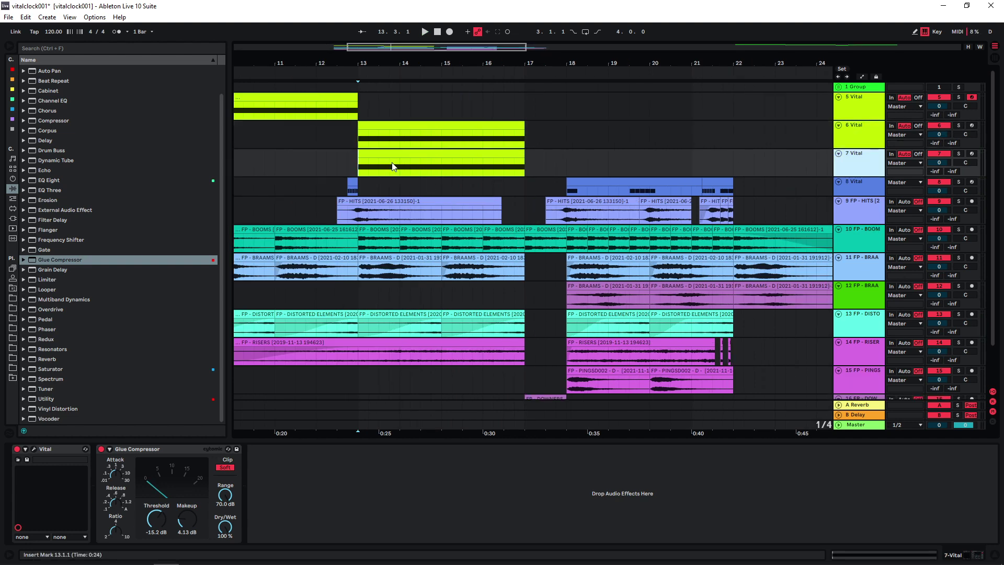
{"action": "left_click_drag", "start_coordinate": [395, 162], "coordinate": [566, 158]}
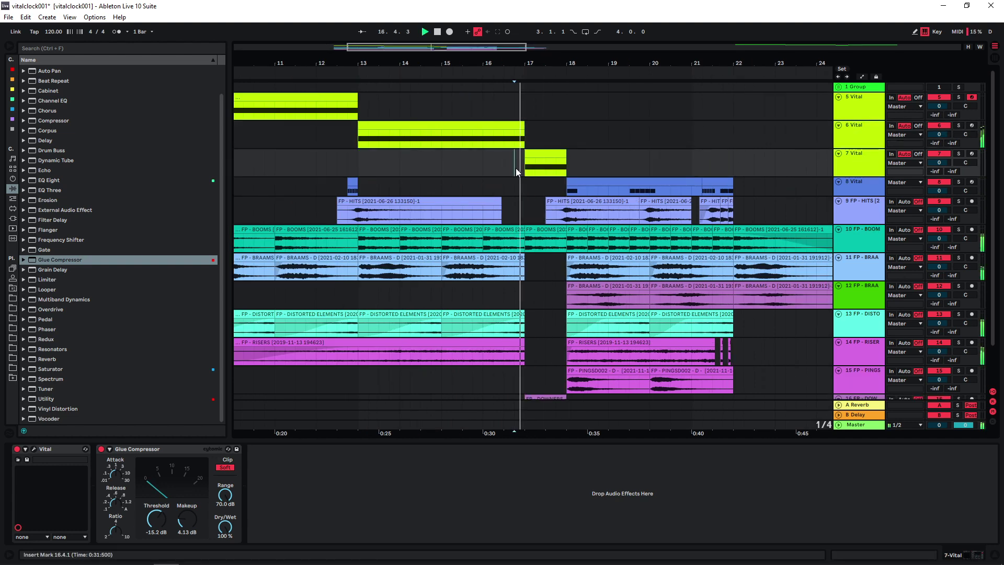
{"action": "key", "text": "space"}
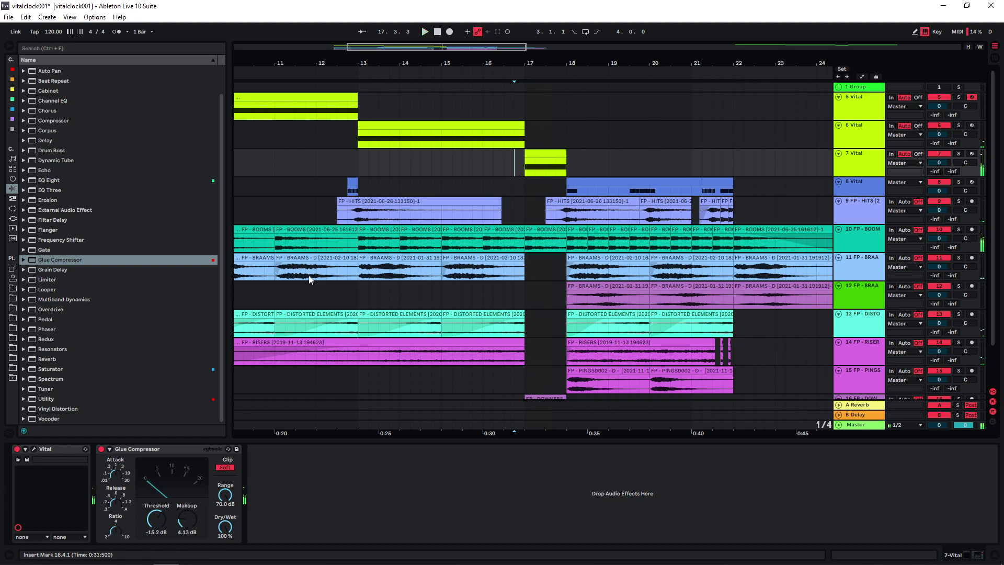
For the one-bar clip's Vital, flatten LFO 1 after its first peak, lower Filter 1's cutoff to 25.67 semitones, and audition it with the effects shown
{"action": "left_click", "coordinate": [34, 449]}
{"action": "left_click_drag", "start_coordinate": [508, 93], "coordinate": [475, 117]}
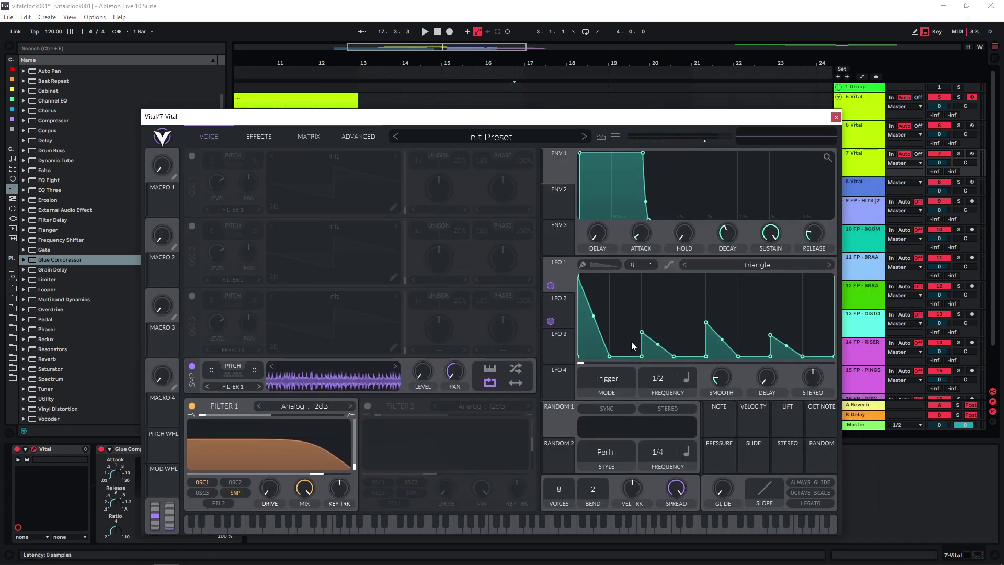
{"action": "double_click", "coordinate": [707, 344]}
{"action": "left_click_drag", "start_coordinate": [317, 474], "coordinate": [286, 475]}
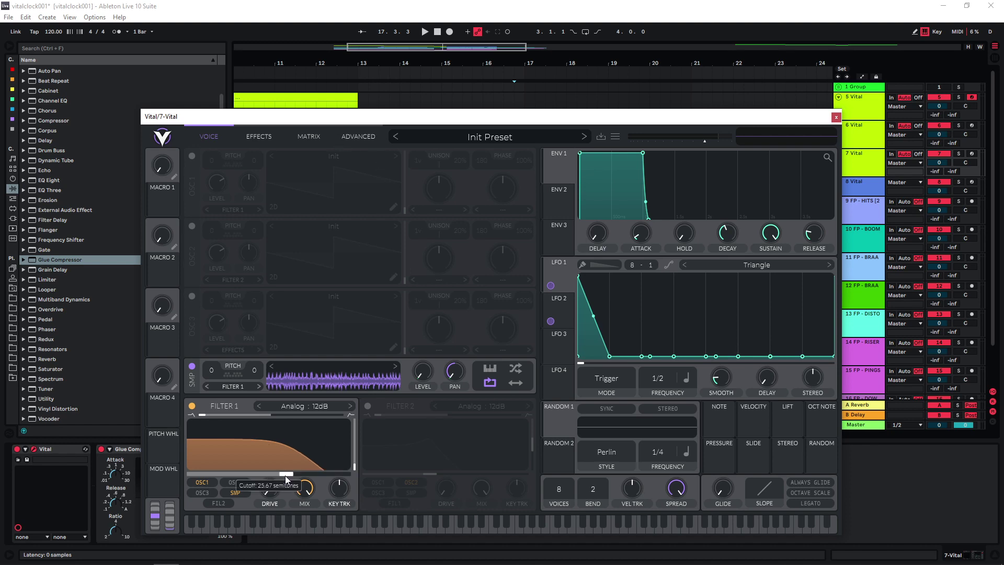
{"action": "left_click", "coordinate": [259, 135]}
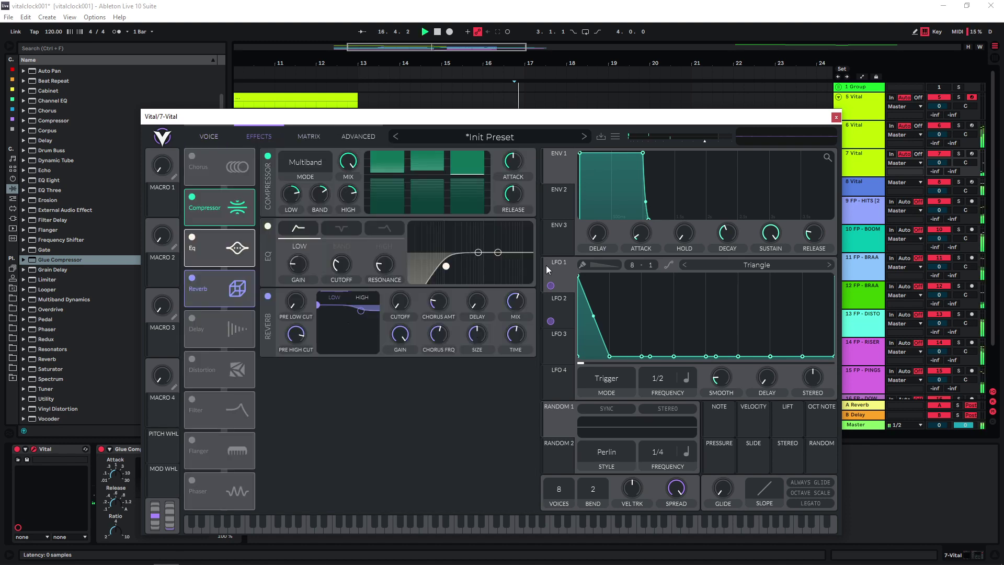
{"action": "key", "text": "space"}
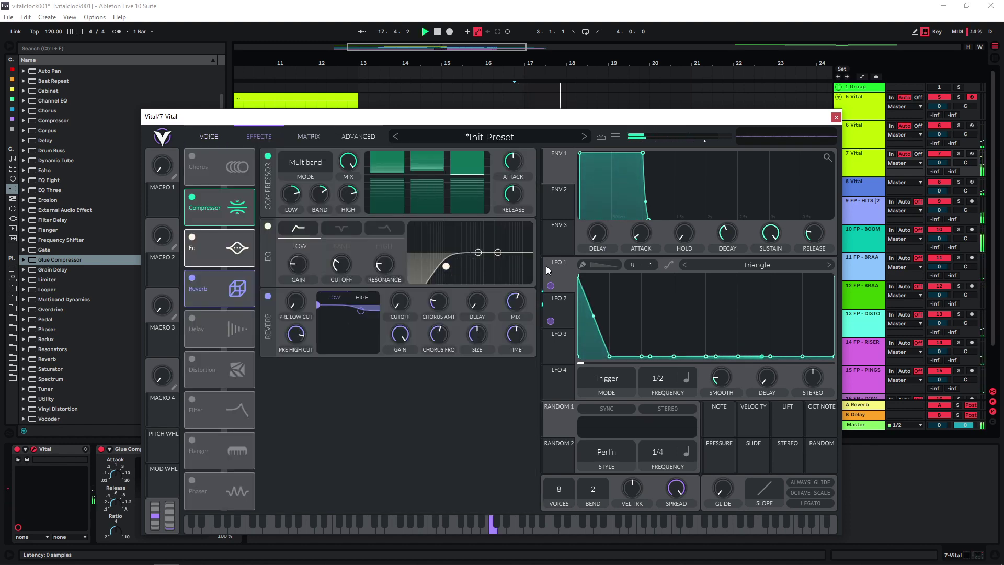
{"action": "left_click", "coordinate": [835, 116]}
{"action": "key", "text": "space"}
Duplicate the 6 Vital track and move the copy's four-bar clip to start at bar 18
{"action": "left_click", "coordinate": [467, 142]}
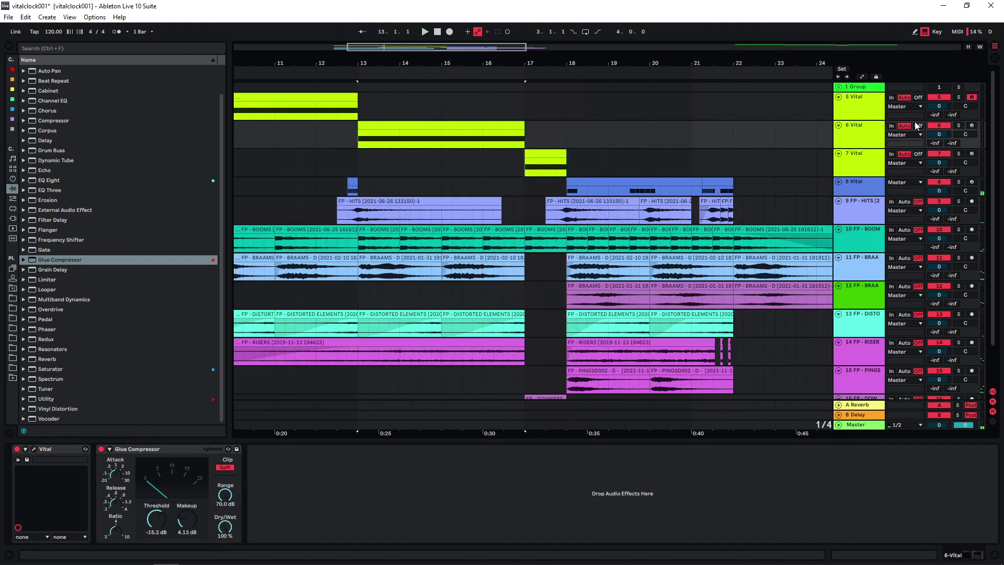
{"action": "left_click", "coordinate": [862, 130]}
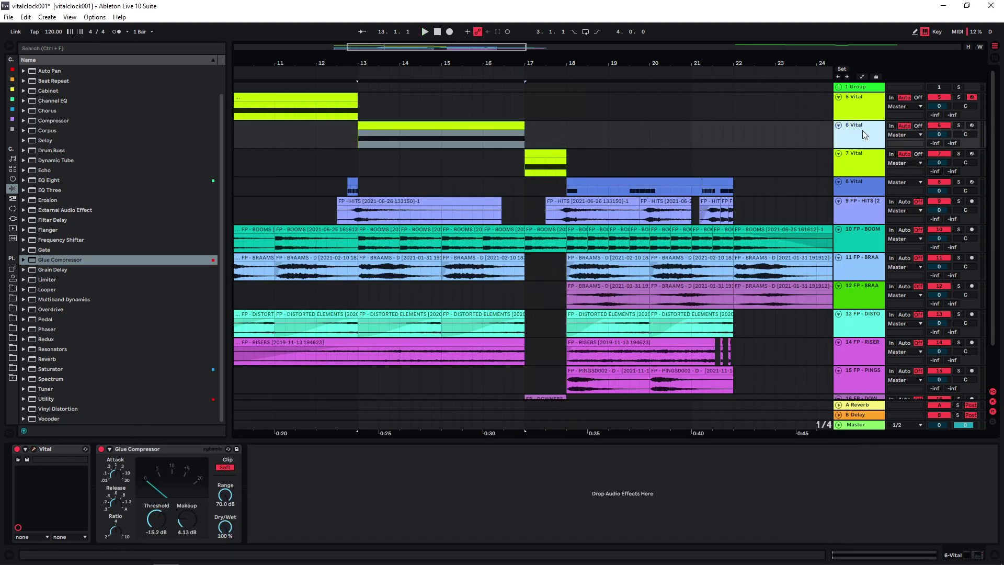
{"action": "key", "text": "ctrl+d"}
{"action": "left_click_drag", "start_coordinate": [413, 154], "coordinate": [616, 151]}
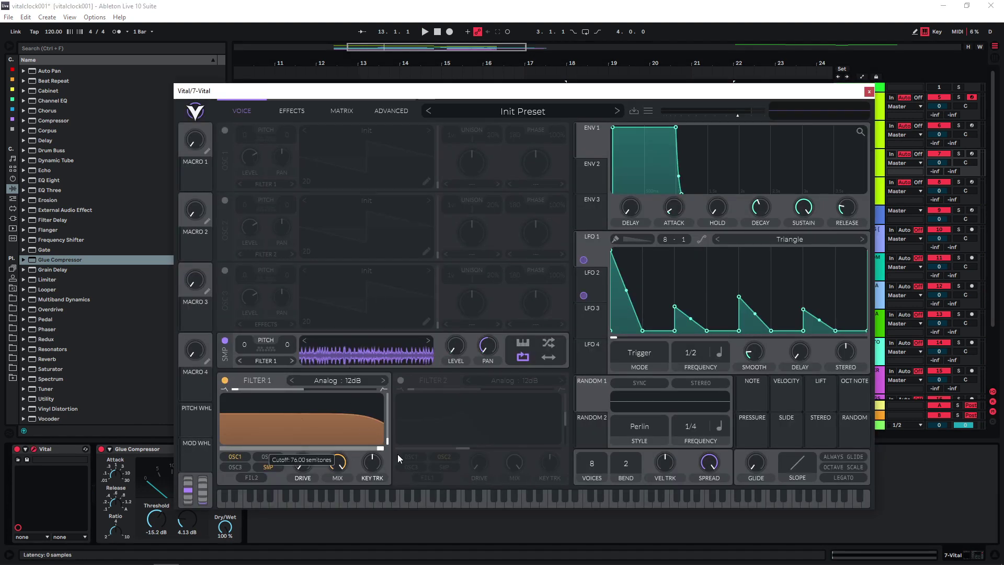
Turn off Filter 1 in the Vital of the bar 18 clip and audition the passage from bar 17
{"action": "left_click", "coordinate": [224, 380]}
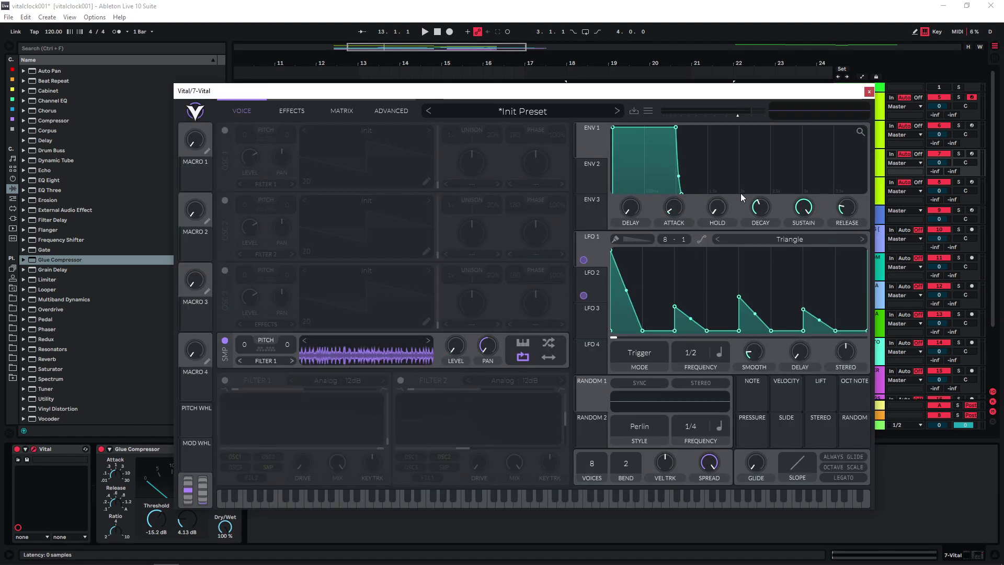
{"action": "left_click", "coordinate": [869, 93]}
{"action": "left_click", "coordinate": [554, 141]}
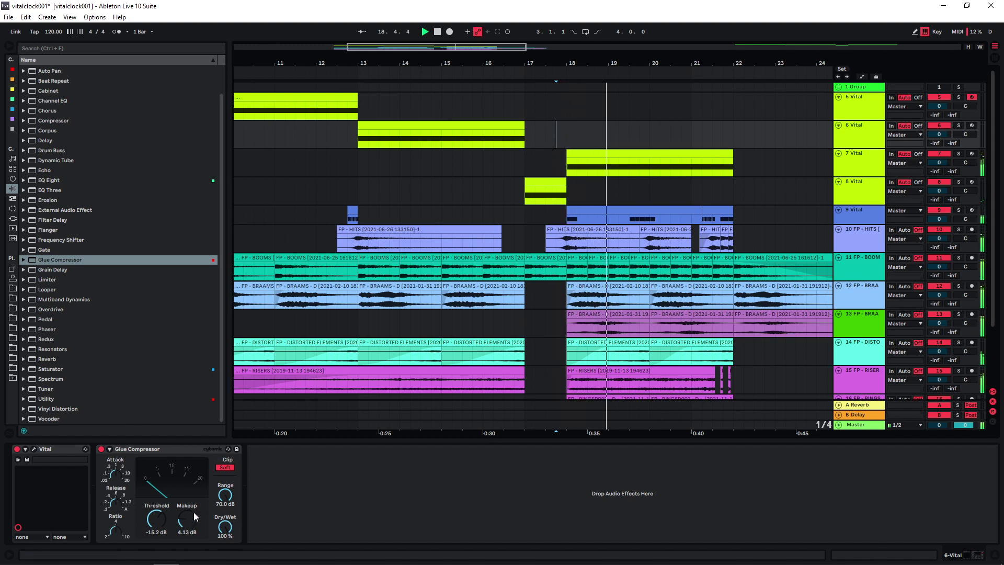
While auditioning, lower the Glue Compressor makeup to 6.03 dB on 5 Vital, 1.90 dB on 6 Vital and 1.59 dB on 7 Vital
{"action": "left_click", "coordinate": [397, 115]}
{"action": "key", "text": "space"}
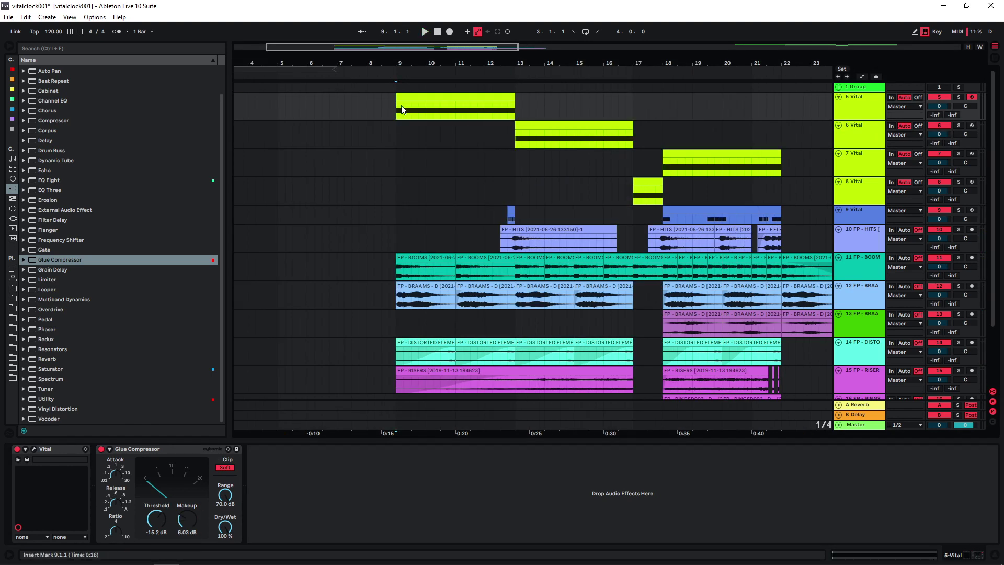
{"action": "key", "text": "space"}
{"action": "left_click", "coordinate": [500, 134]}
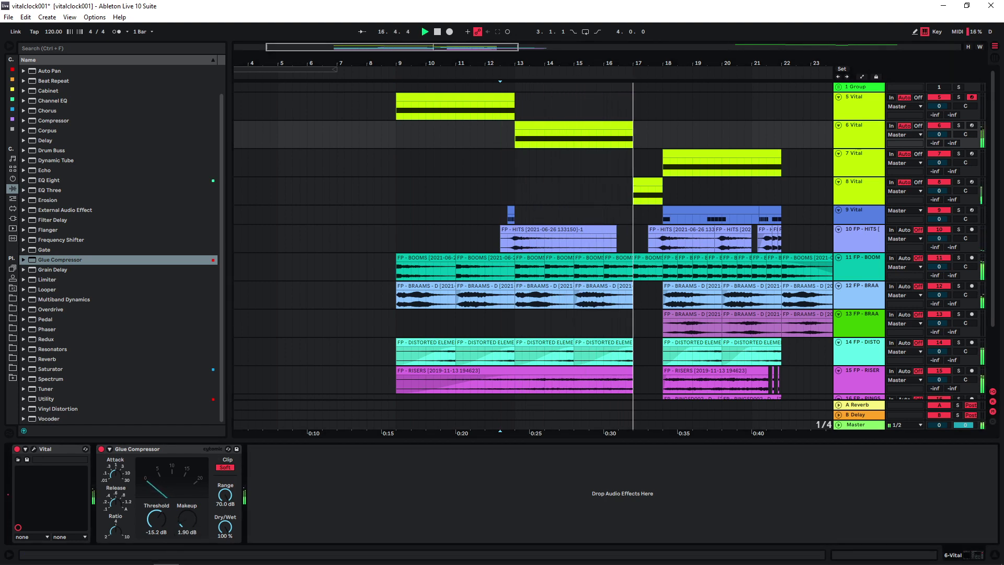
{"action": "left_click", "coordinate": [648, 162]}
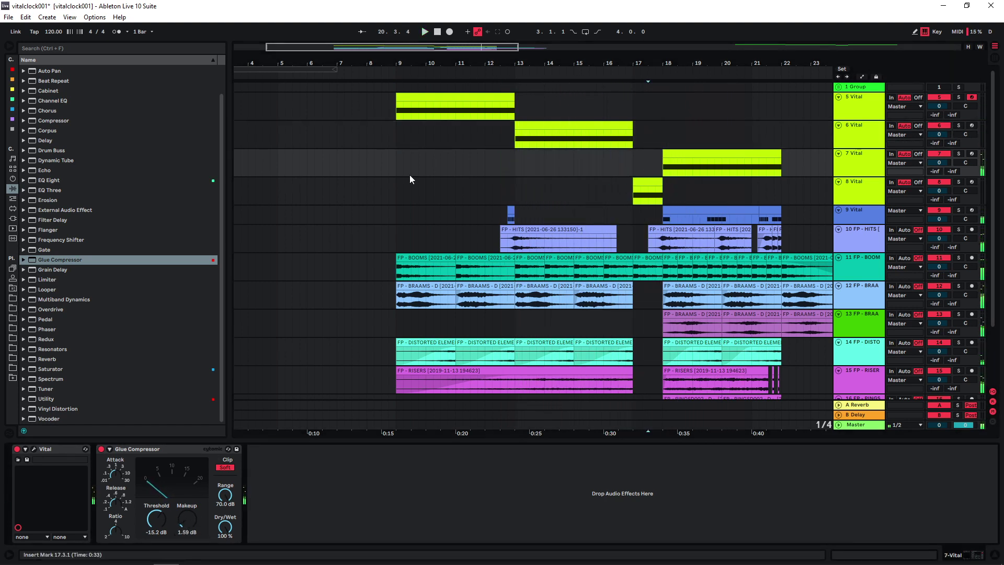